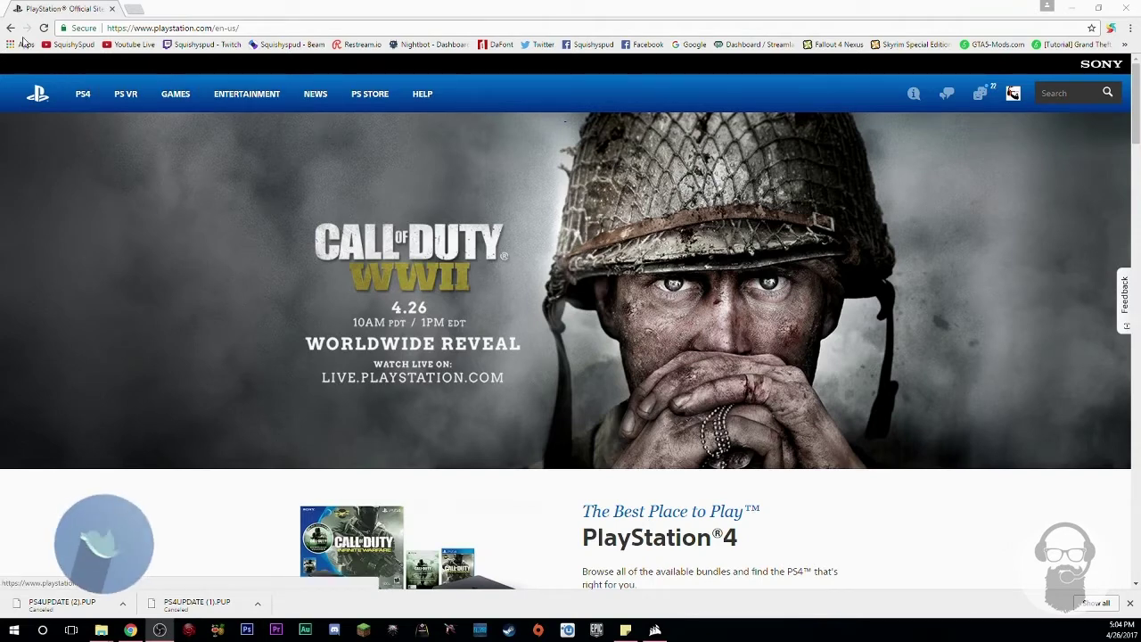
# Go via Help > System Updates to the PS4 update page and jump to its fresh-install section.
pyautogui.click(424, 95)
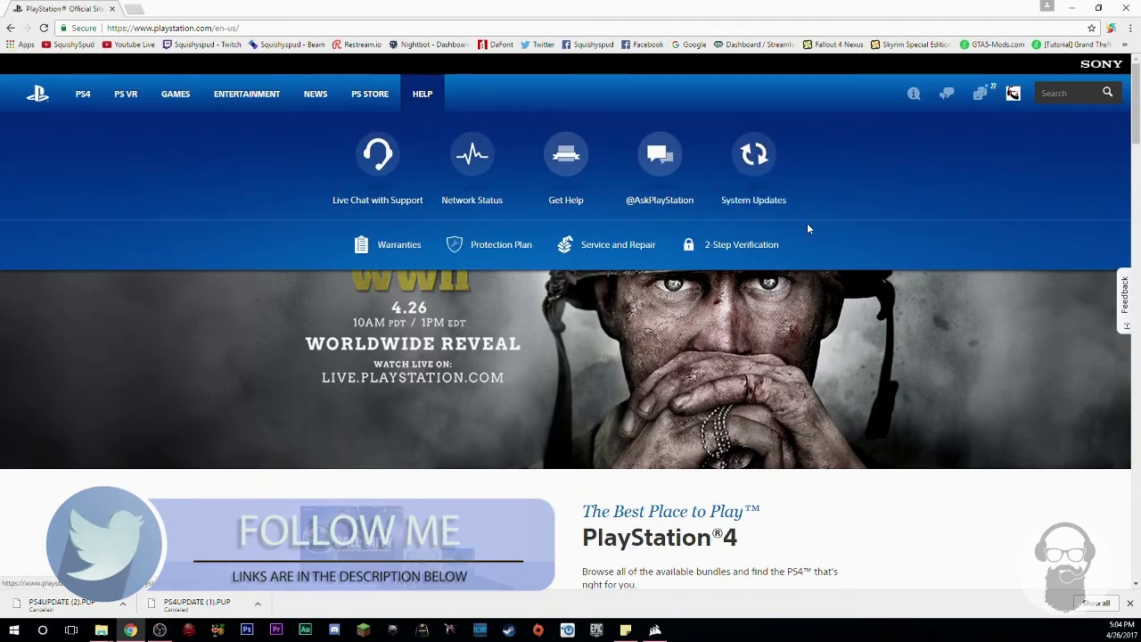
pyautogui.click(751, 154)
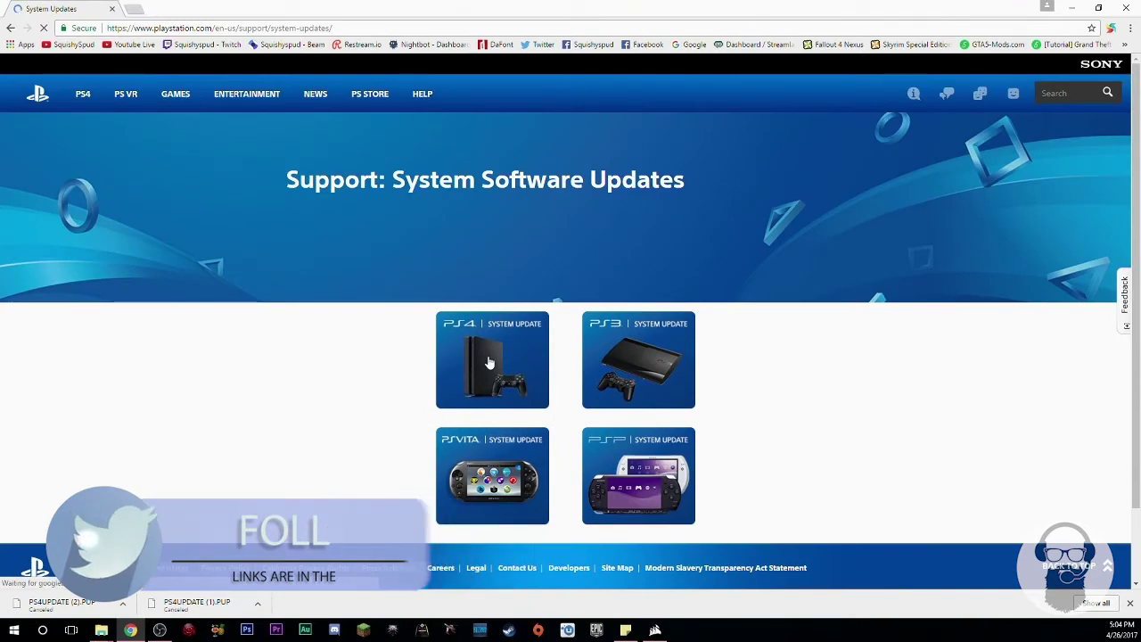
pyautogui.click(489, 362)
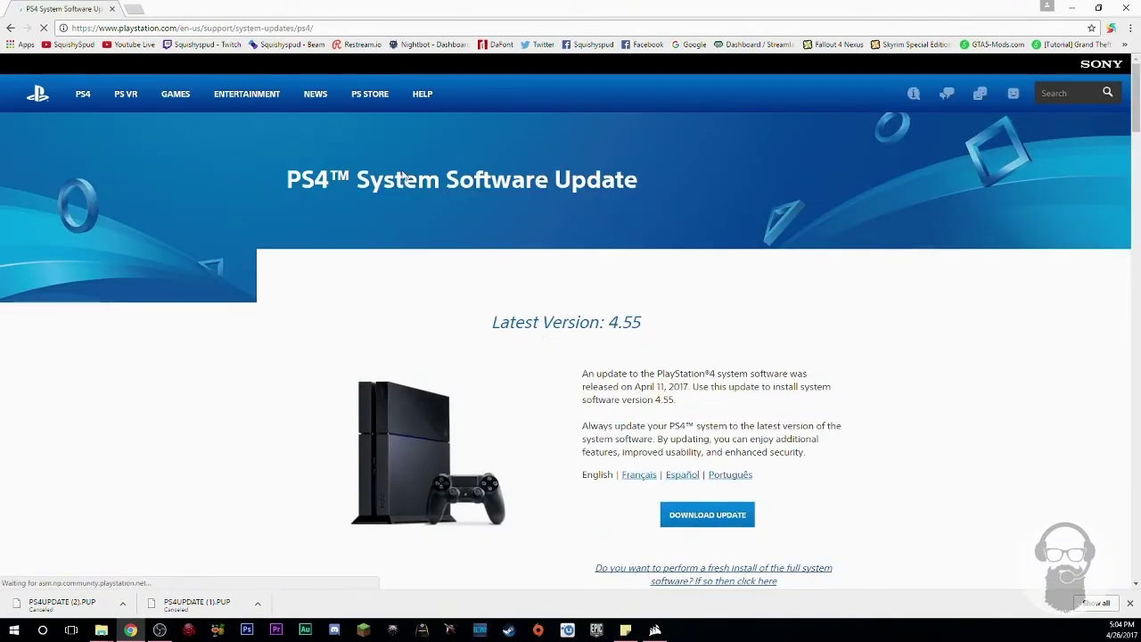
pyautogui.scroll(-2, 586, 247)
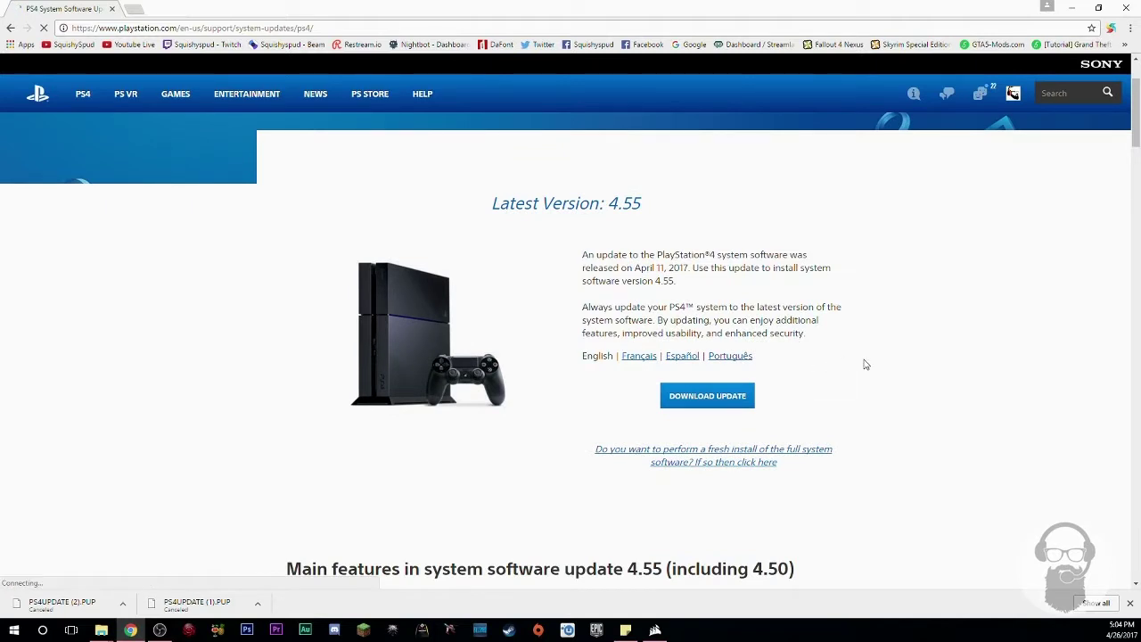
pyautogui.scroll(-1, 864, 361)
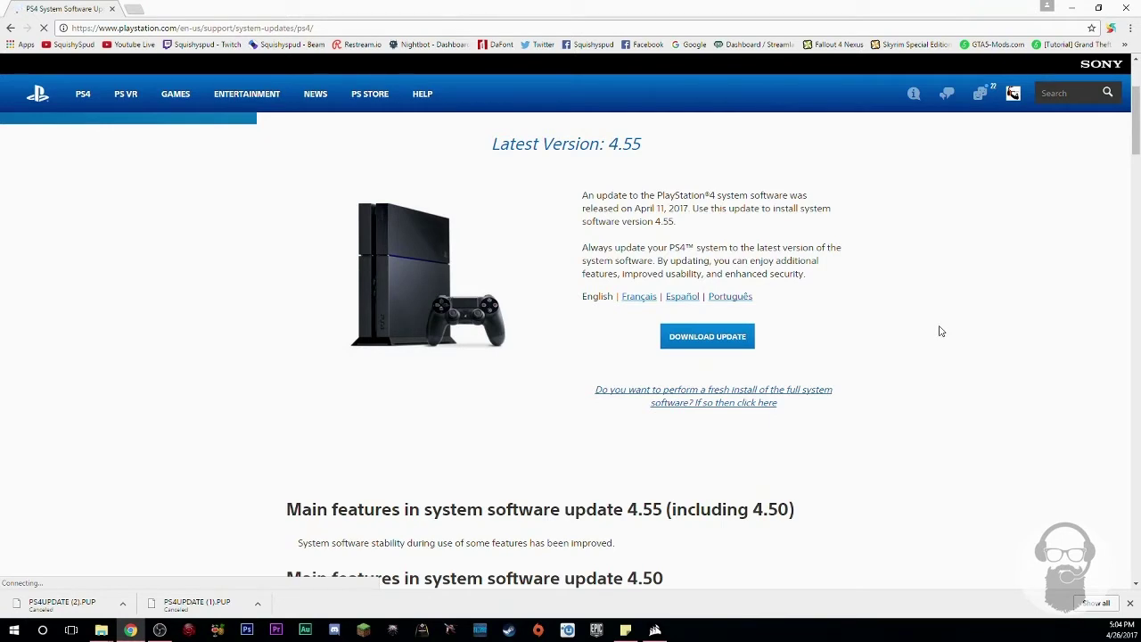
pyautogui.scroll(-1, 829, 360)
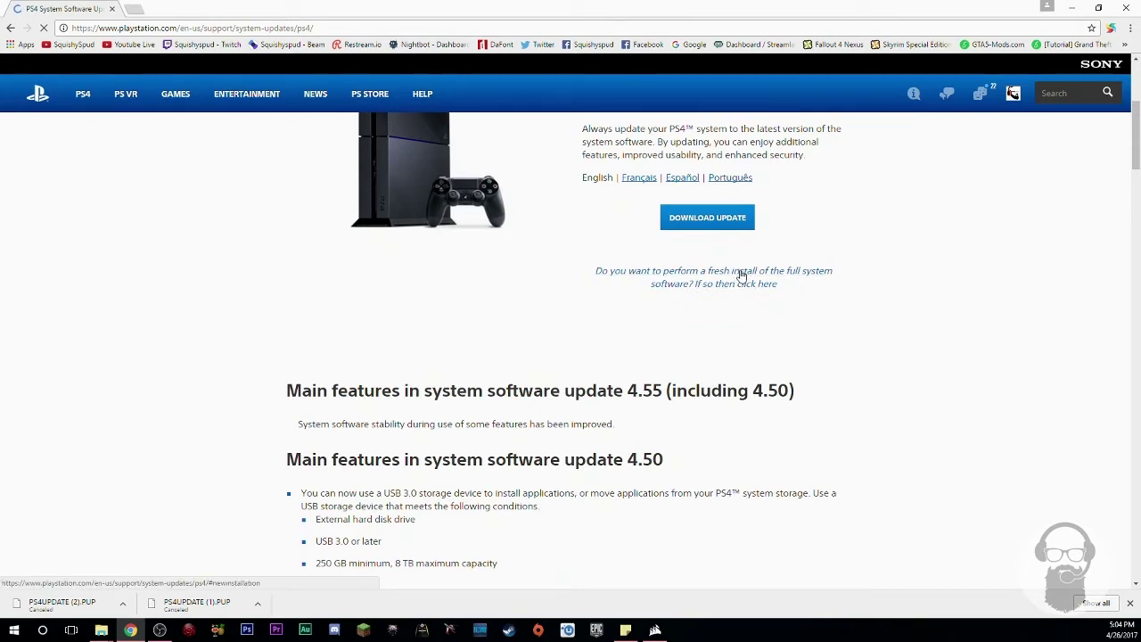
pyautogui.click(740, 276)
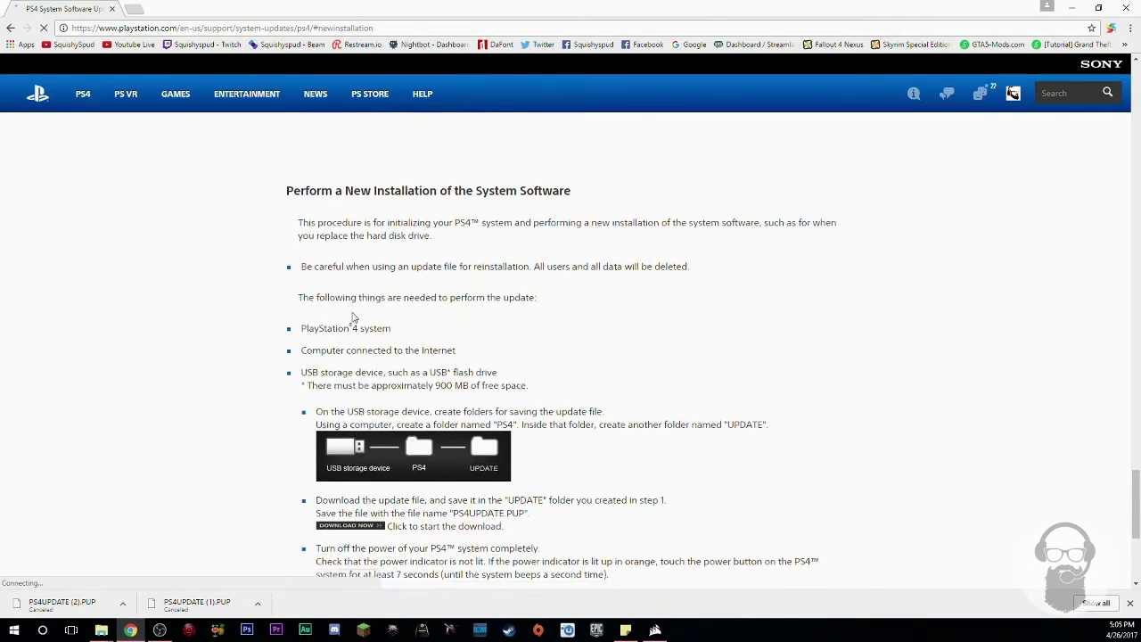
# Read the new-installation steps, try the full-reinstall download link, then return to the page top.
pyautogui.scroll(-2, 355, 356)
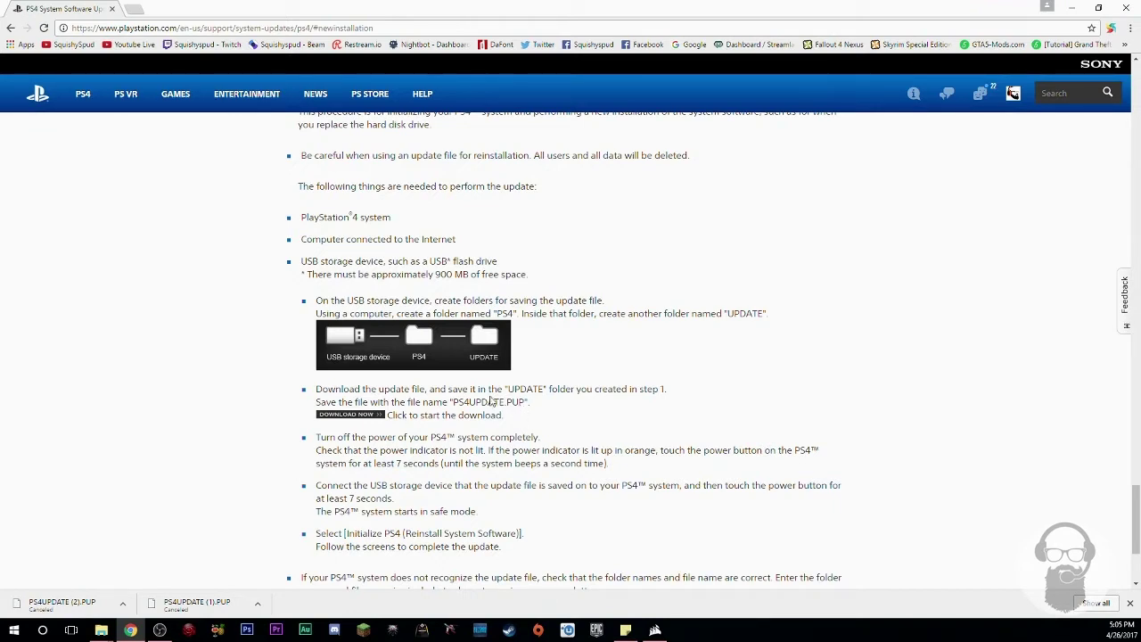
pyautogui.click(345, 413)
pyautogui.scroll(1, 724, 394)
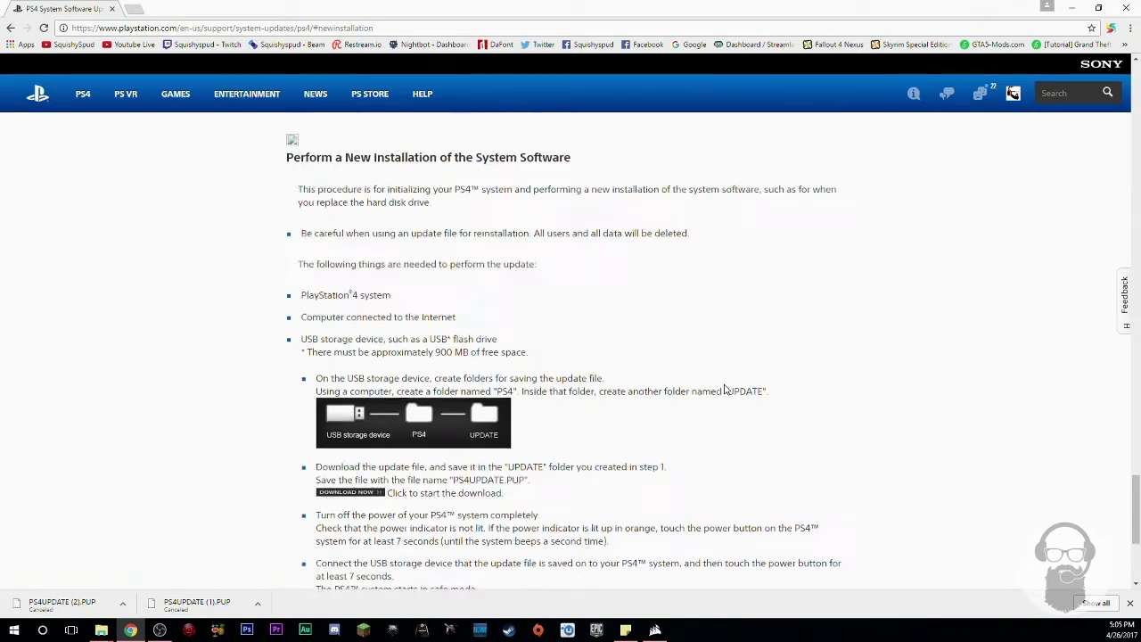
pyautogui.scroll(3, 727, 391)
pyautogui.scroll(1, 726, 390)
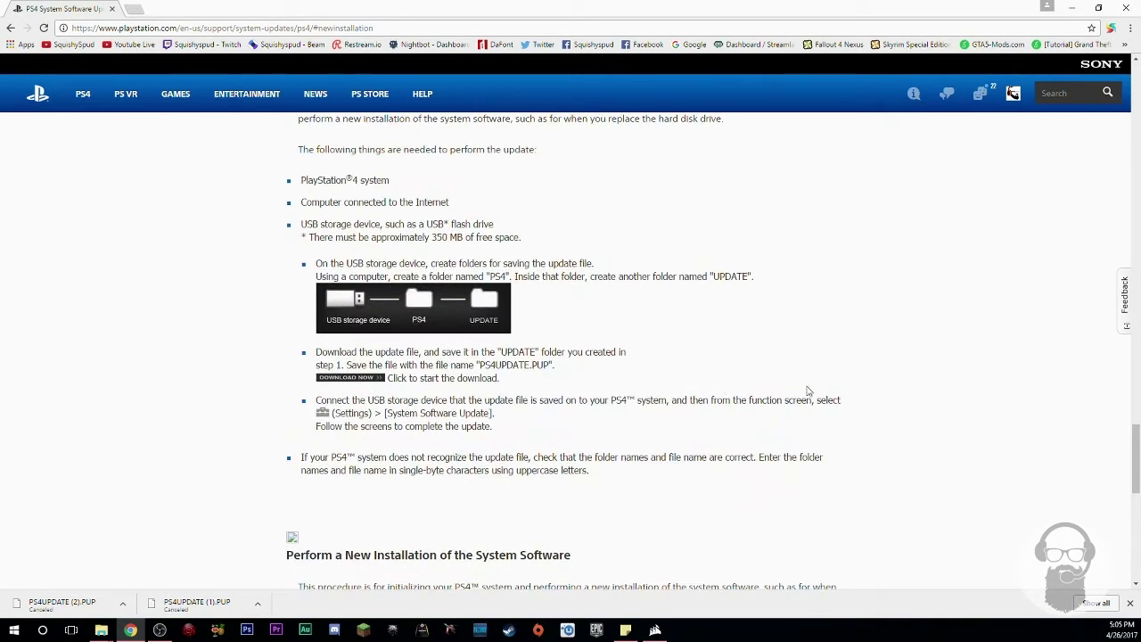
pyautogui.moveTo(1137, 456)
pyautogui.mouseDown()
pyautogui.moveTo(1136, 116)
pyautogui.moveTo(1136, 133)
pyautogui.mouseUp()
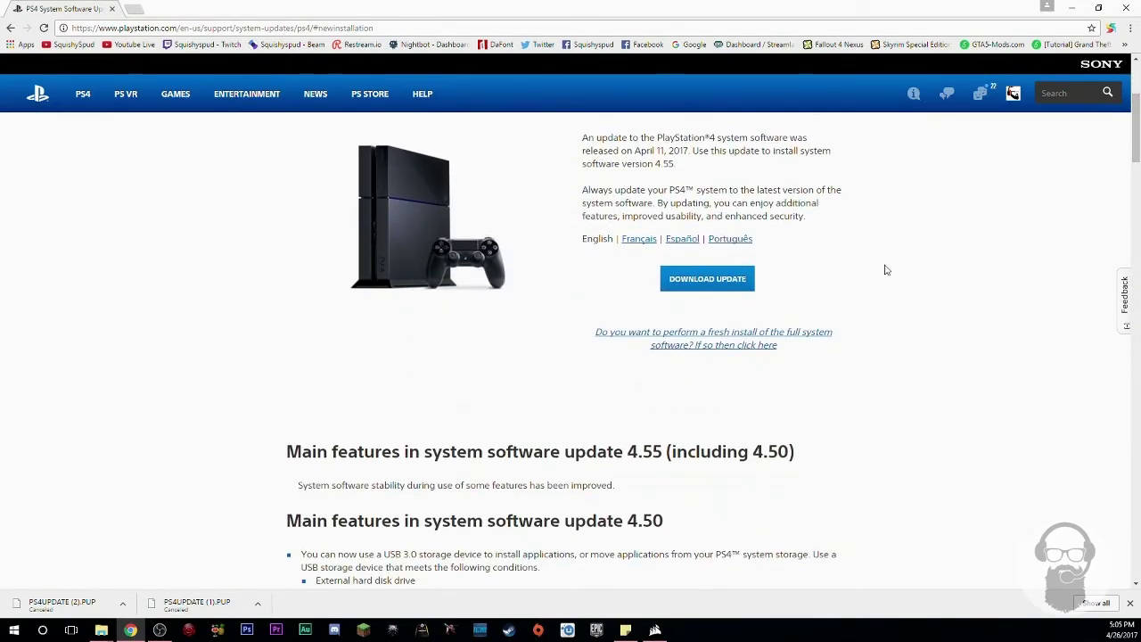
# Start downloading the standard version 4.55 PS4 system update via DOWNLOAD UPDATE.
pyautogui.click(705, 281)
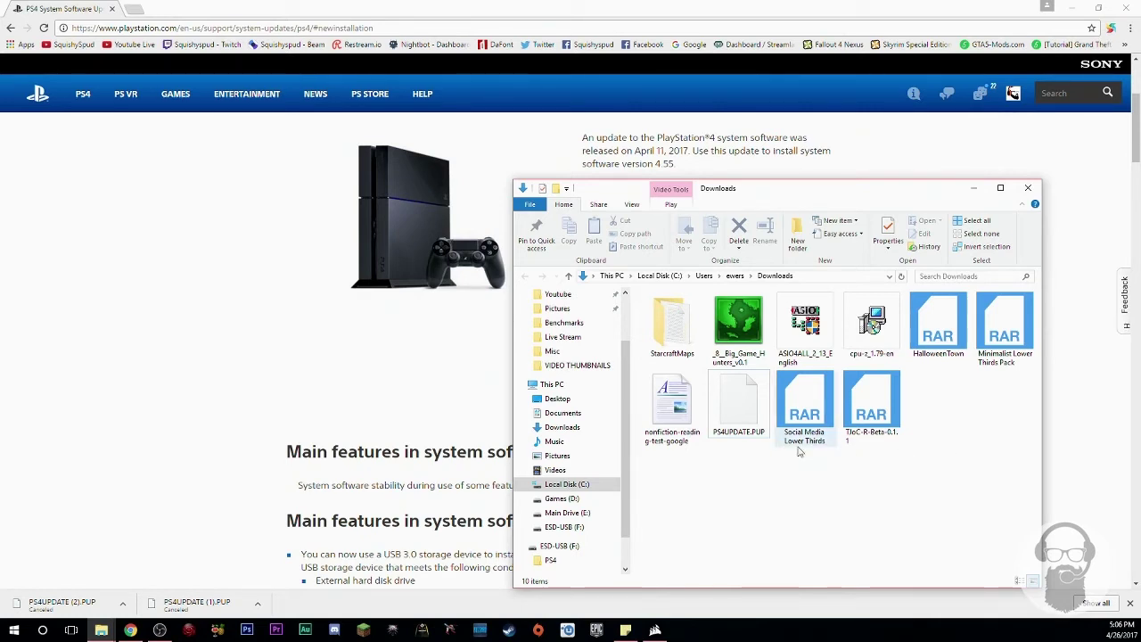
# Select PS4UPDATE.PUP to confirm its 876 MB size, then put the Downloads window away.
pyautogui.click(744, 404)
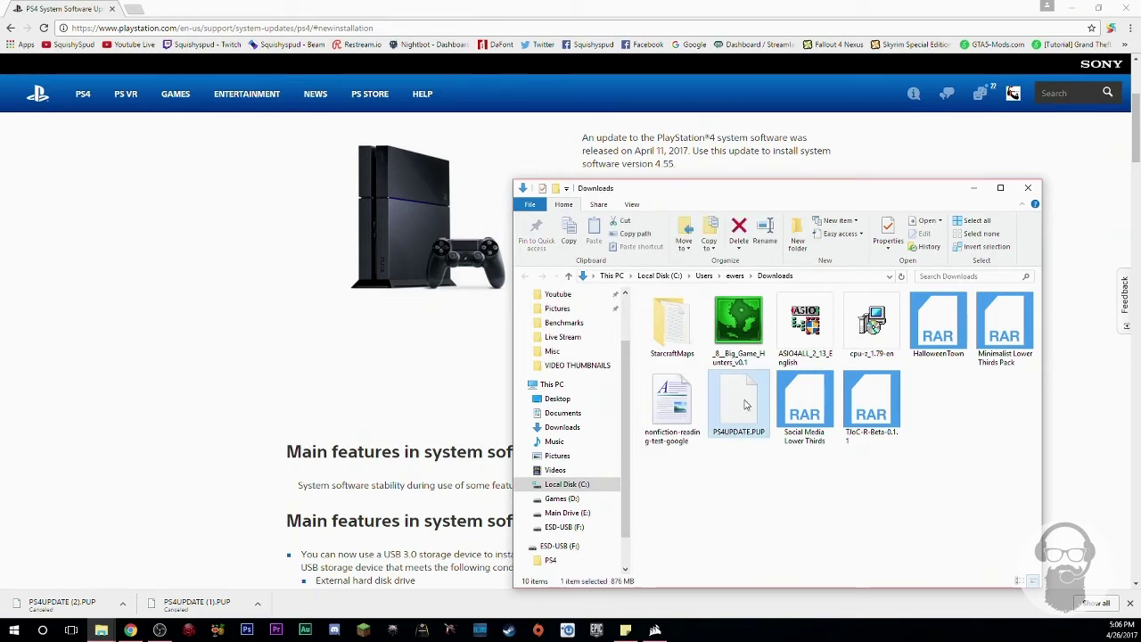
pyautogui.click(974, 187)
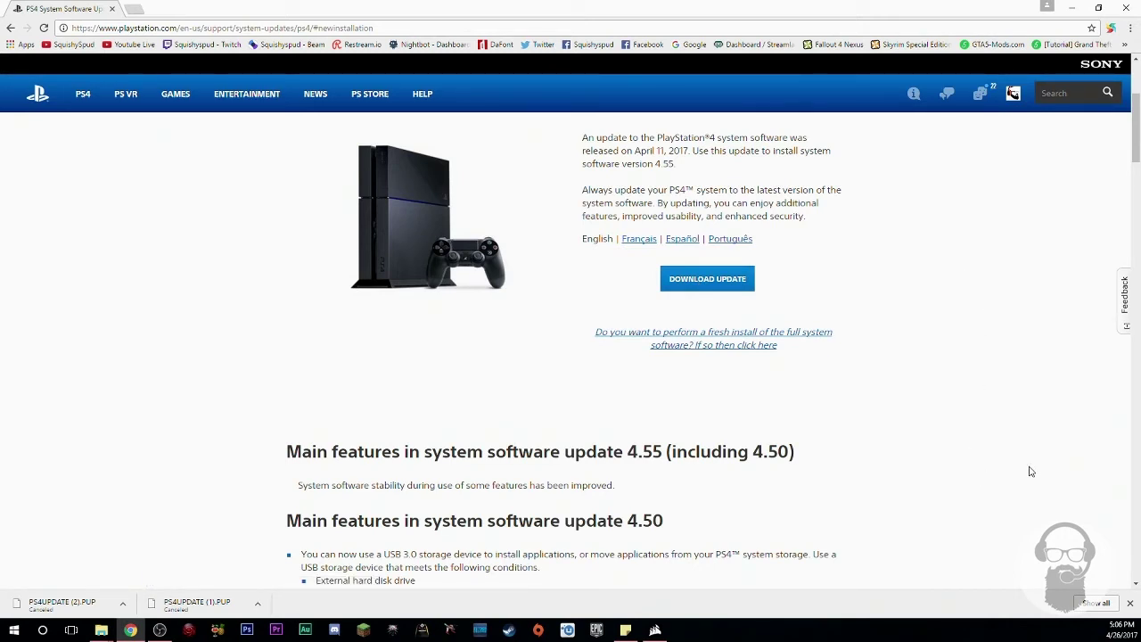
# Alt+Tab back to the Downloads folder showing the 876 MB PS4UPDATE.PUP.
pyautogui.hotkey('alt', 'Tab')
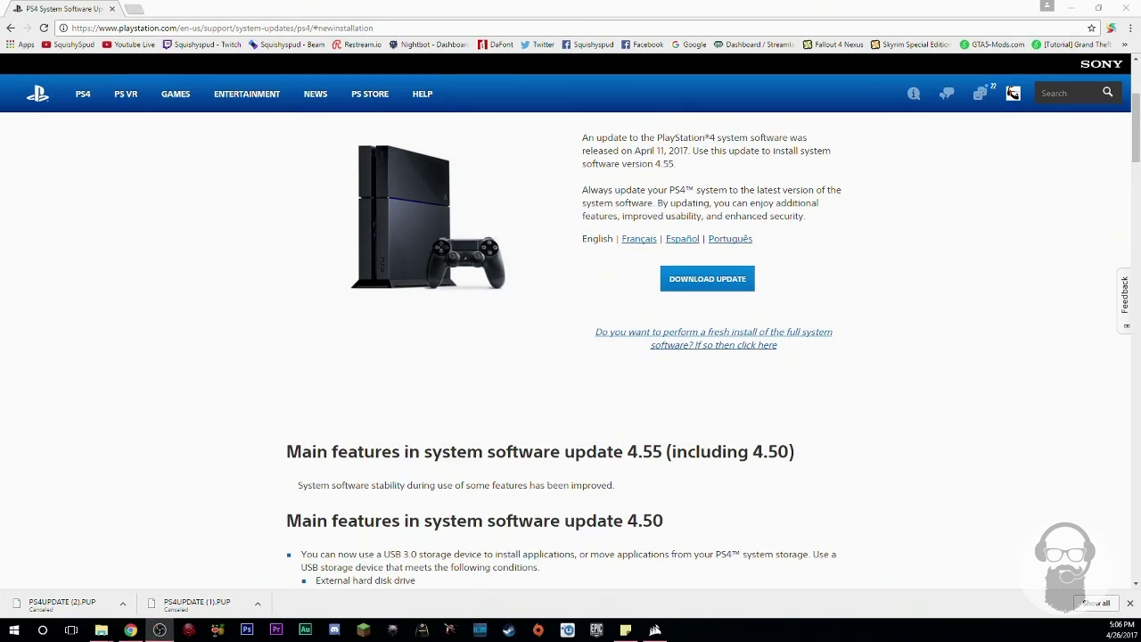
pyautogui.hotkey('alt', 'Tab')
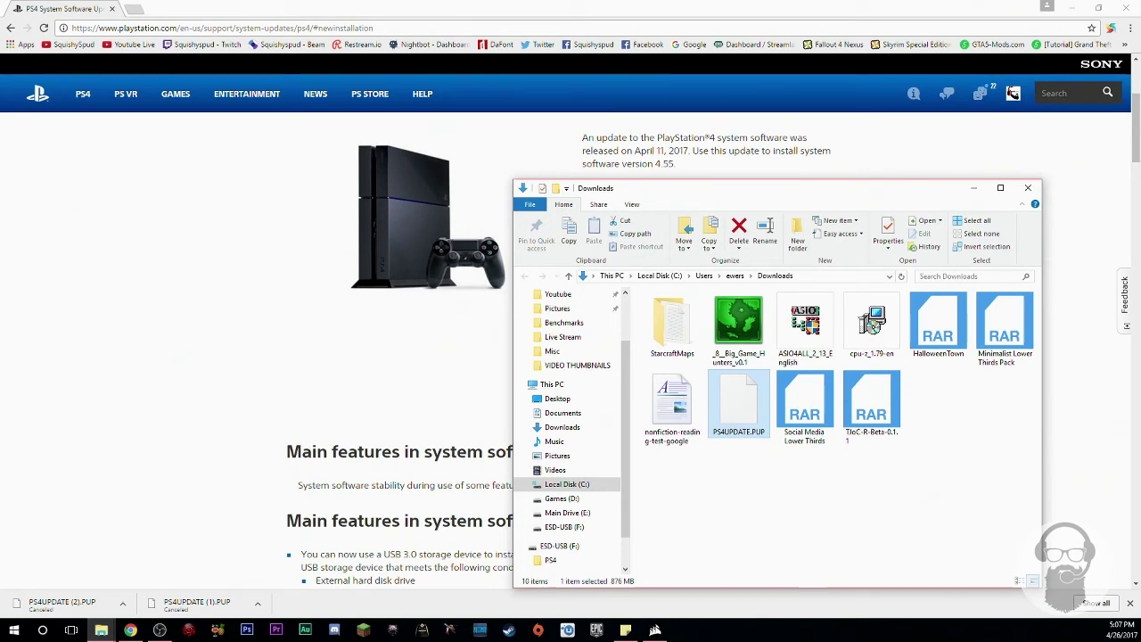
# Close the Downloads window and download the 876 MB full-reinstall file from the fresh-install section.
pyautogui.click(1028, 187)
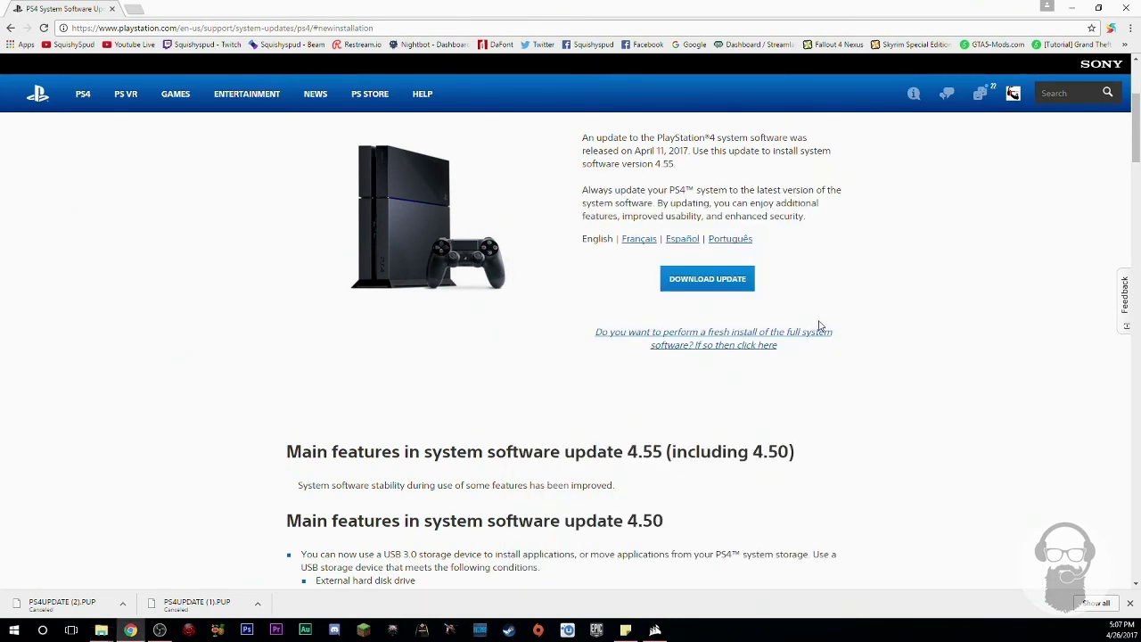
pyautogui.click(713, 334)
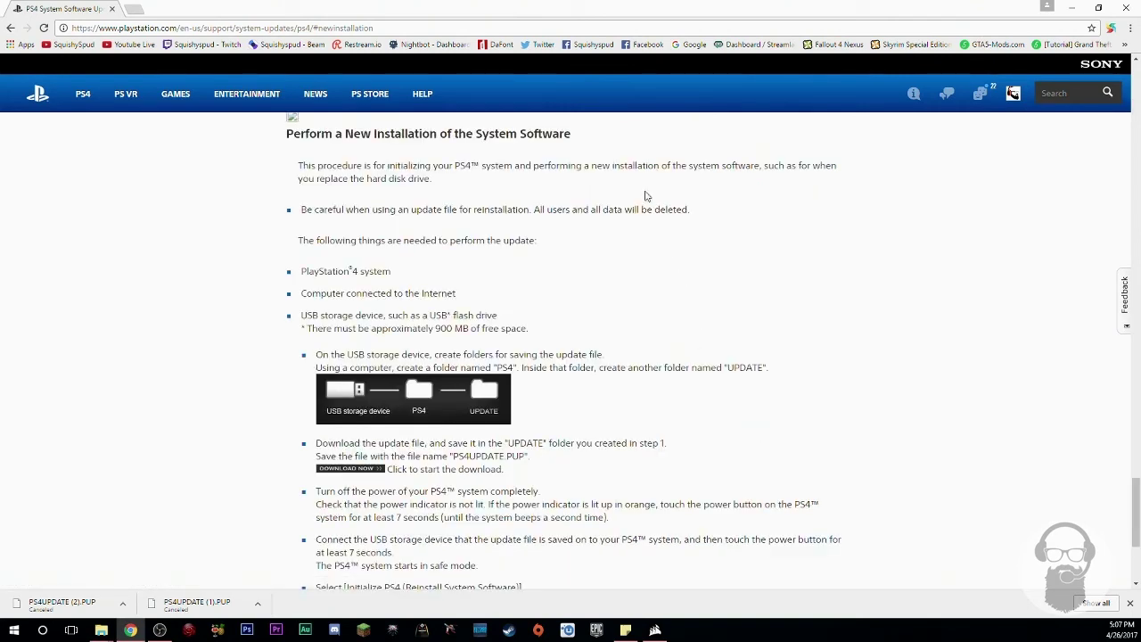
pyautogui.click(357, 475)
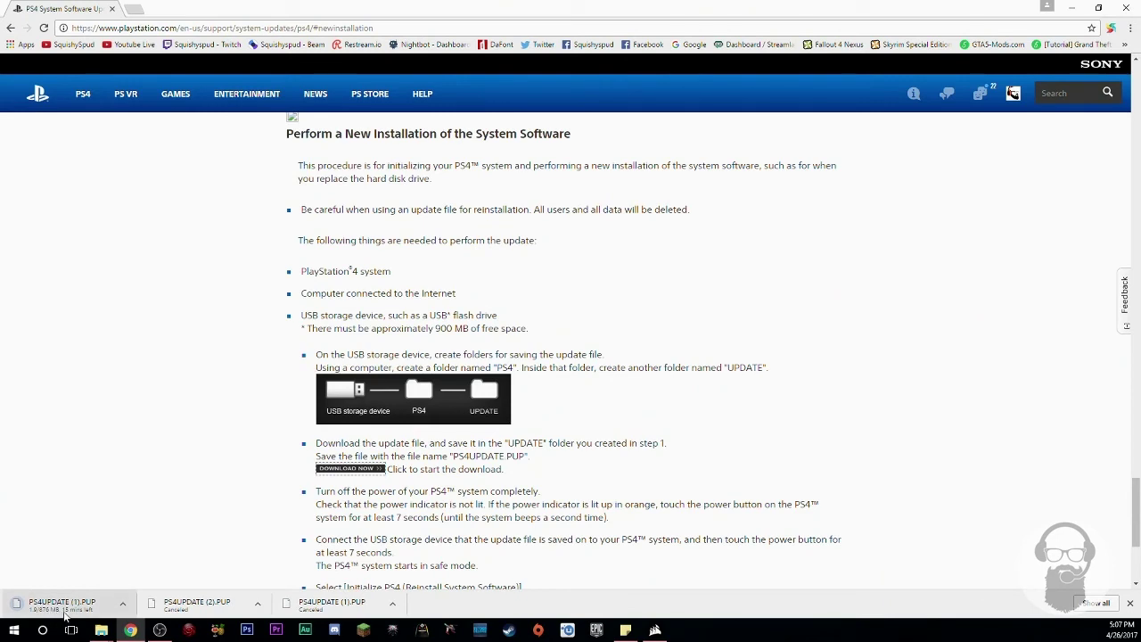